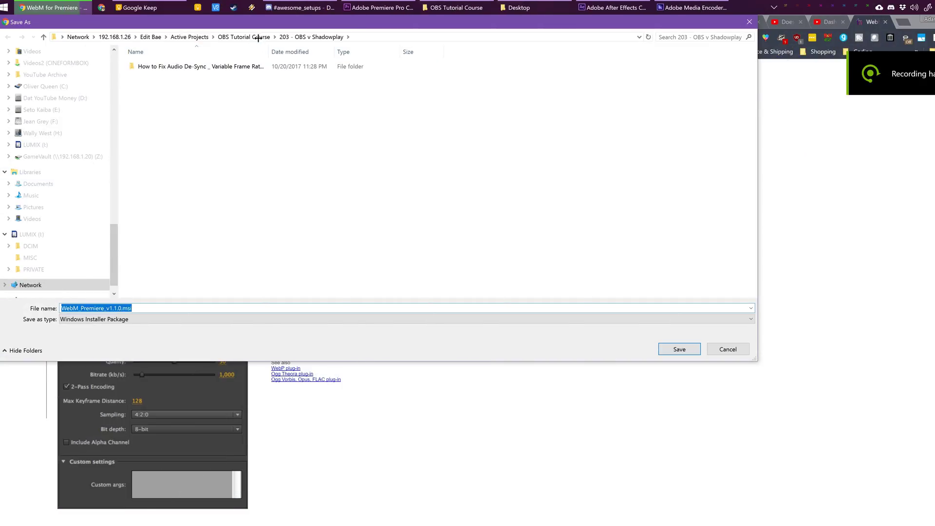
# Save the WebM plugin .msi installer into the 40 - Video File Format folder.
pyautogui.click(256, 36)
pyautogui.scroll(-4, 218, 194)
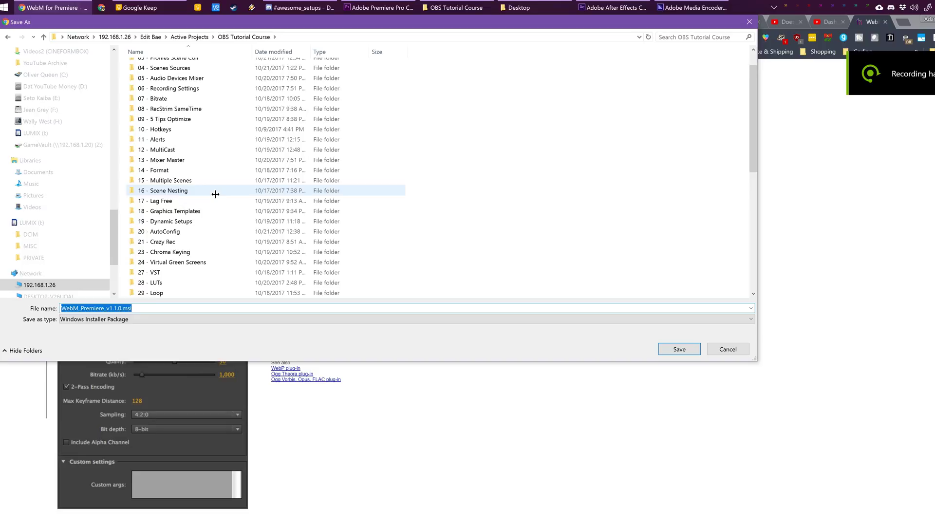
pyautogui.scroll(-2, 177, 211)
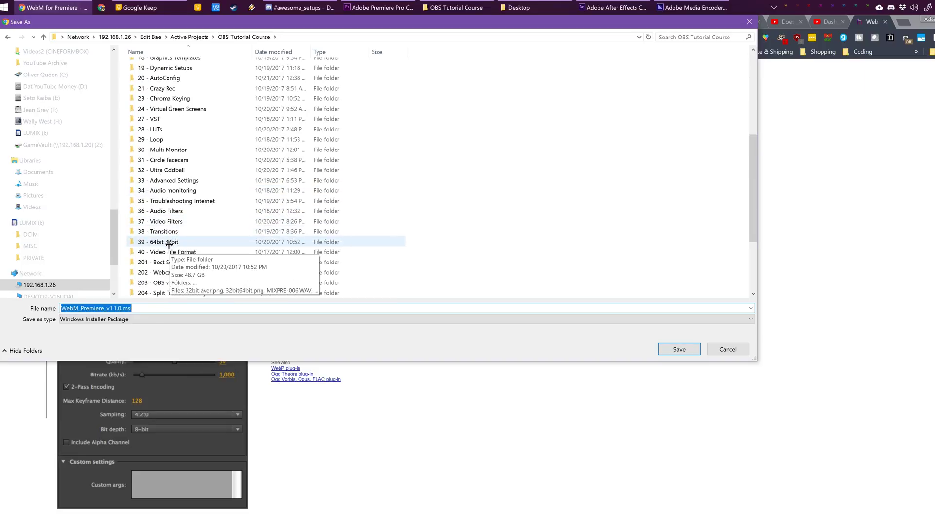
pyautogui.click(167, 252)
pyautogui.doubleClick(167, 252)
pyautogui.click(679, 349)
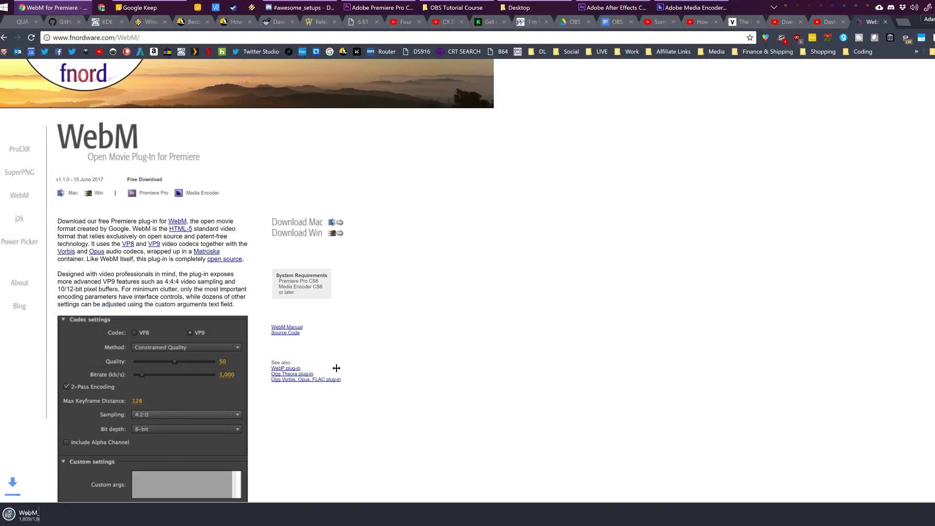
# Run the installer and install WebM for Premiere to the default folder.
pyautogui.click(514, 348)
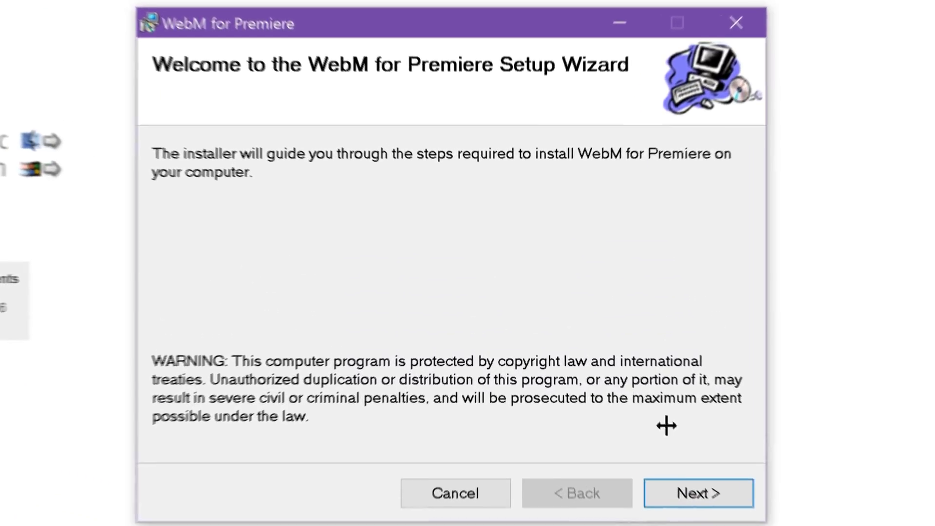
pyautogui.click(590, 357)
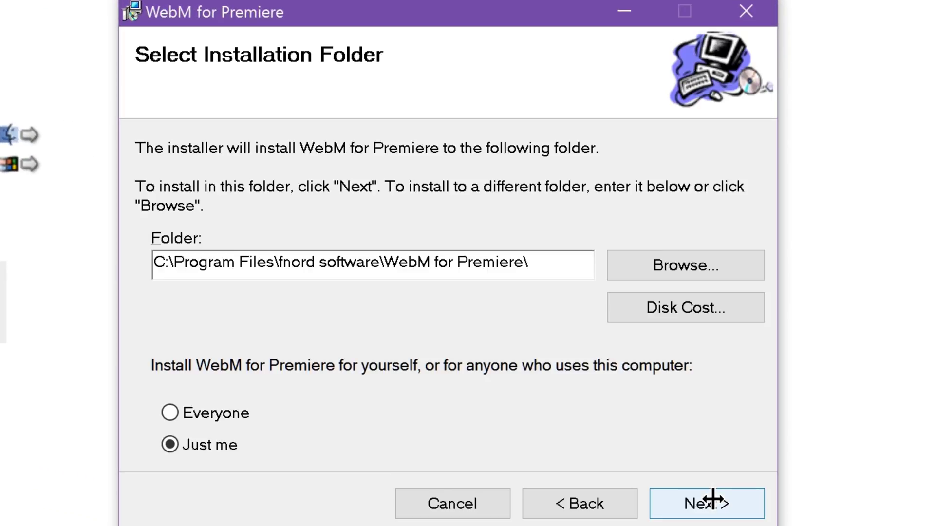
pyautogui.click(713, 499)
pyautogui.click(713, 499)
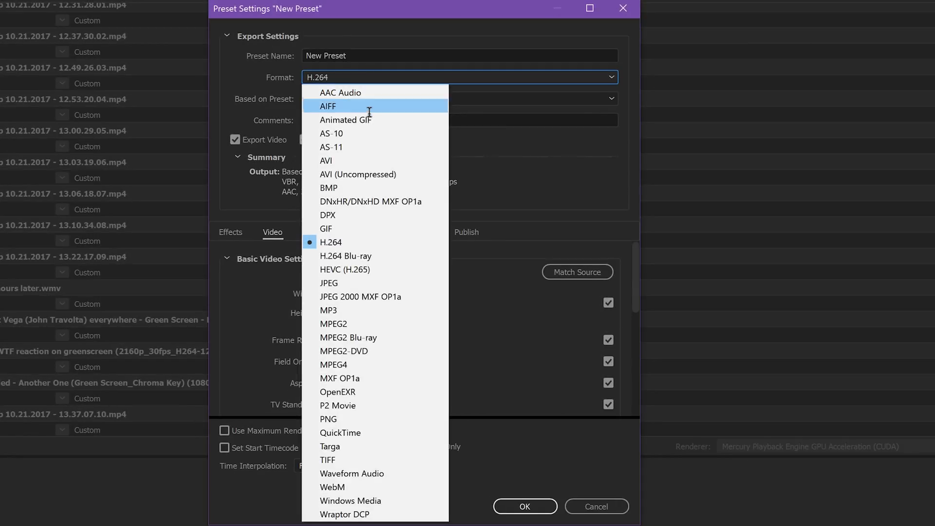
# Set the export preset to WebM format, Square pixels (1.0), and a 59.94 fps frame rate.
pyautogui.click(312, 488)
pyautogui.click(407, 102)
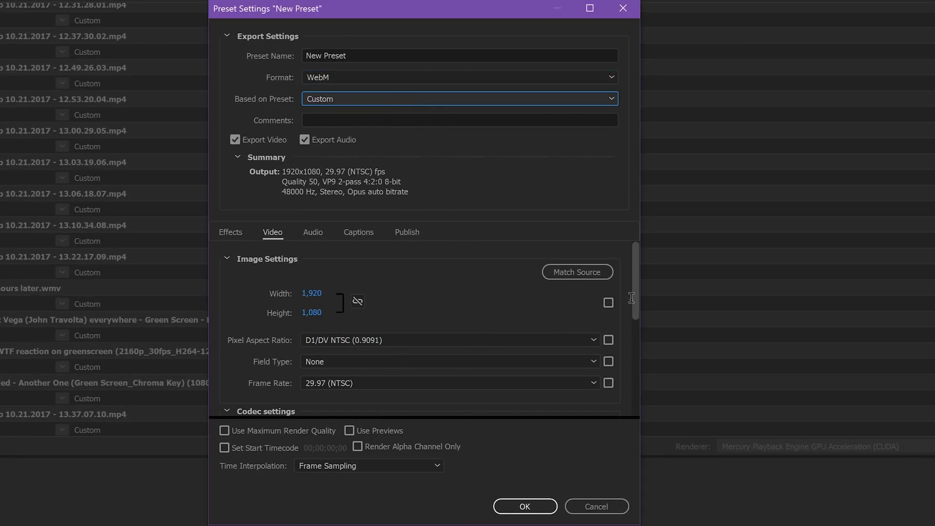
pyautogui.scroll(-2, 631, 298)
pyautogui.click(591, 288)
pyautogui.click(455, 304)
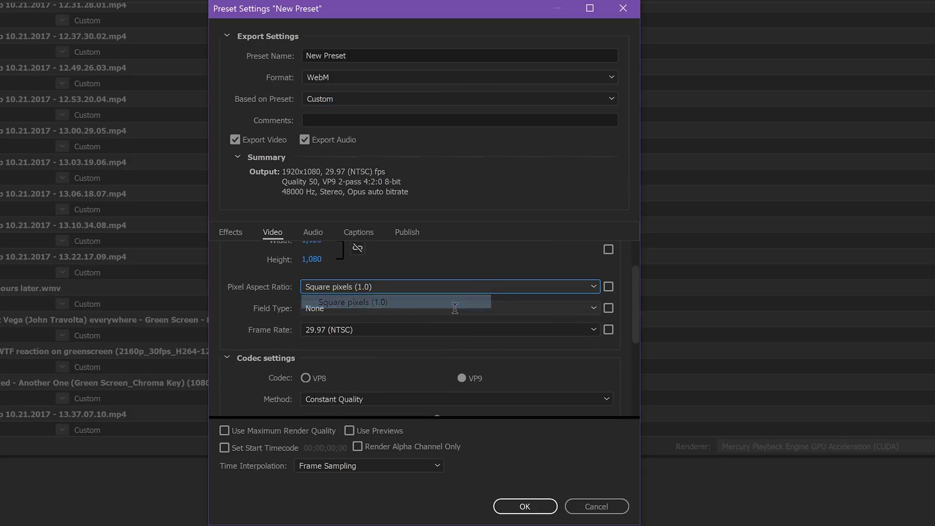
pyautogui.click(429, 310)
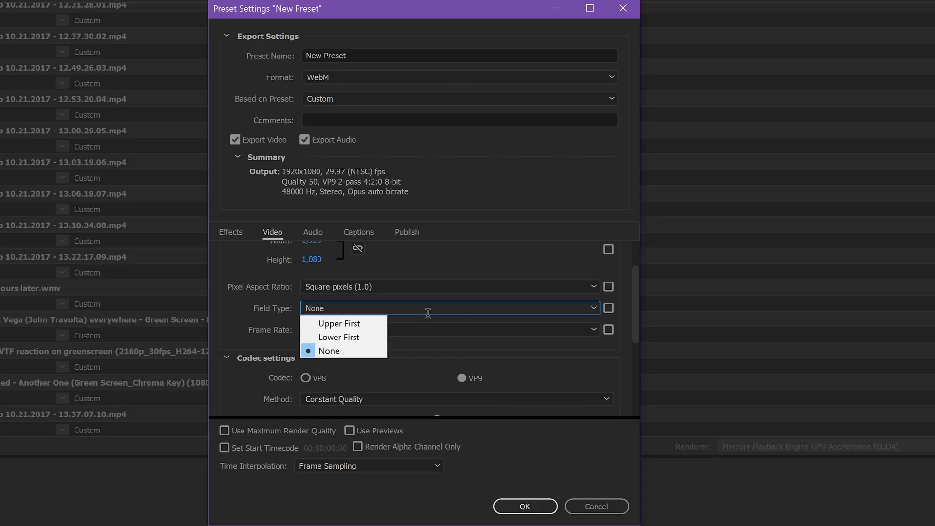
pyautogui.click(428, 330)
pyautogui.click(428, 330)
pyautogui.click(336, 481)
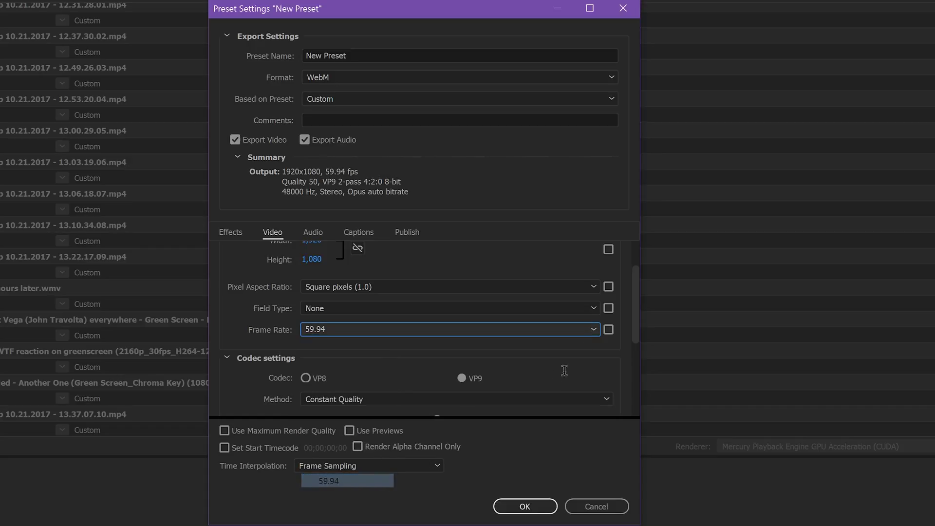
pyautogui.scroll(-3, 630, 297)
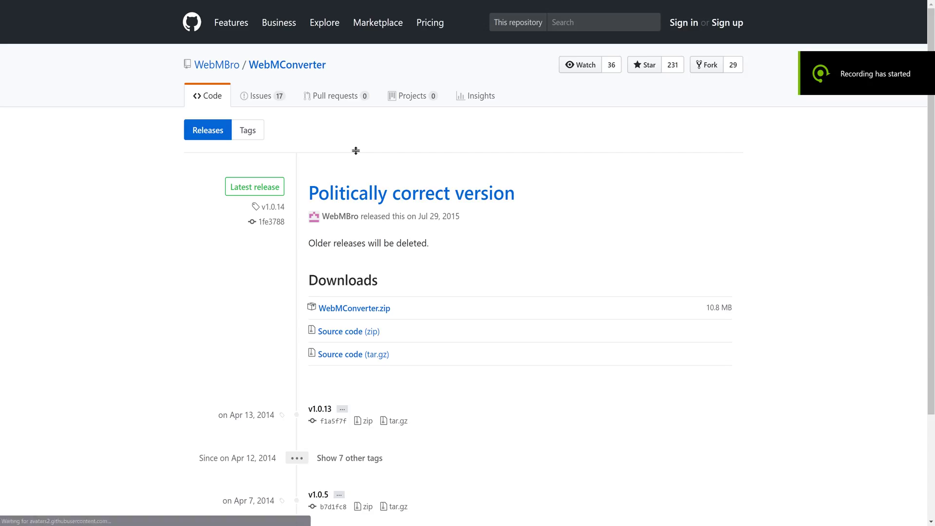
# Download and save WebMConverter.zip from the latest GitHub release.
pyautogui.click(382, 308)
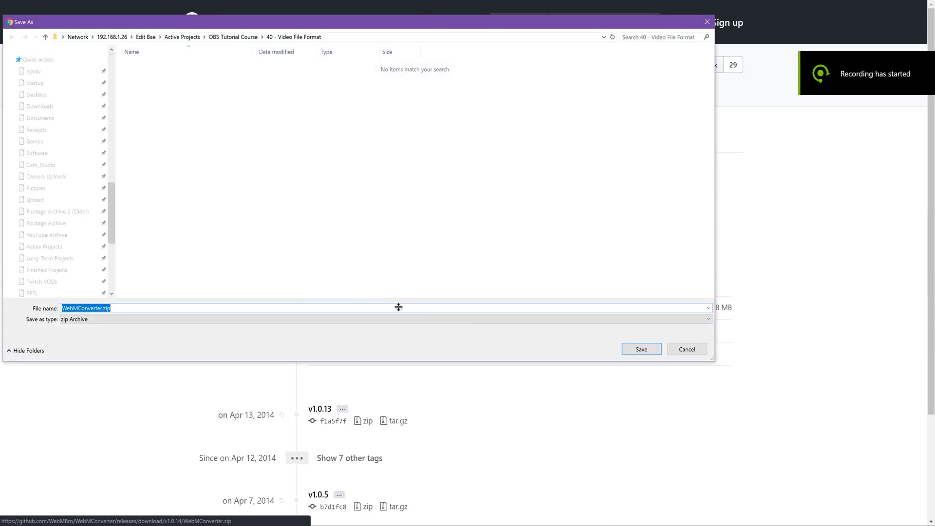
pyautogui.click(642, 349)
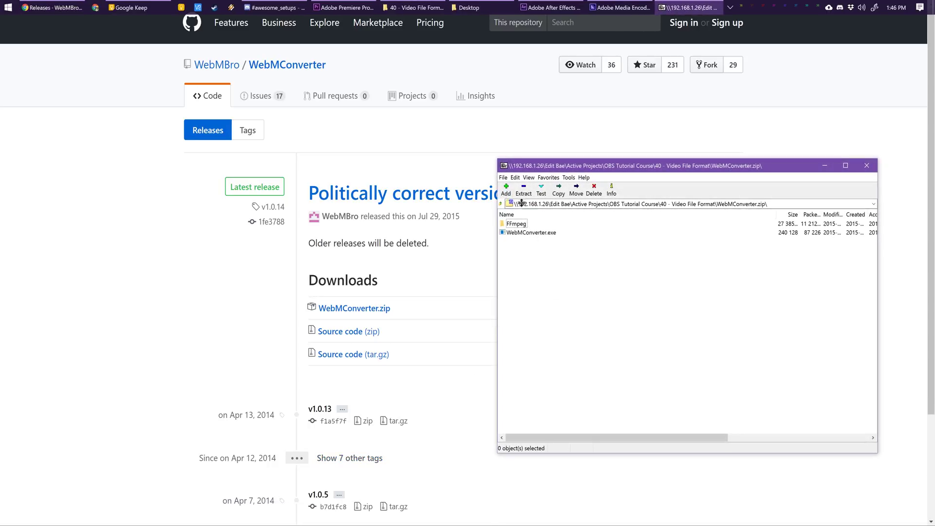
# Extract the archive contents with F5 into WEBMBro, then exit the browser's full-screen view.
pyautogui.press('F5')
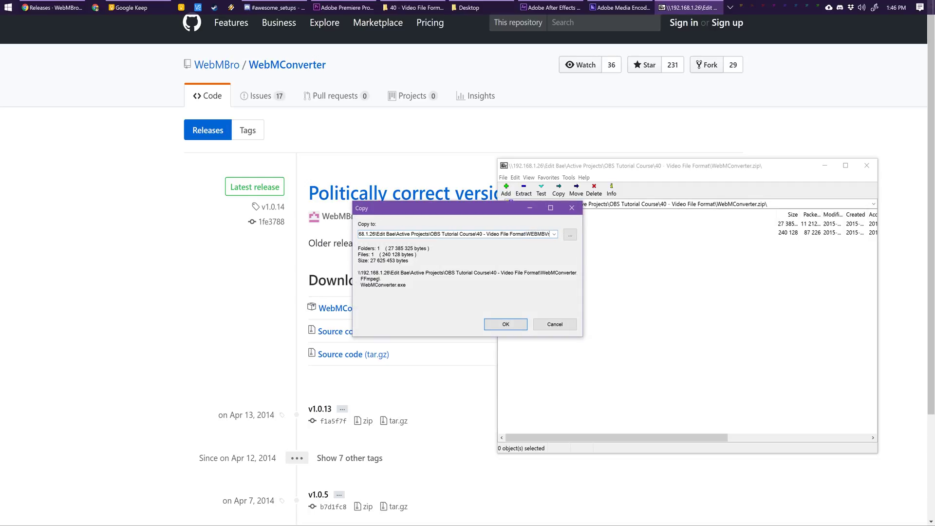
pyautogui.press('Return')
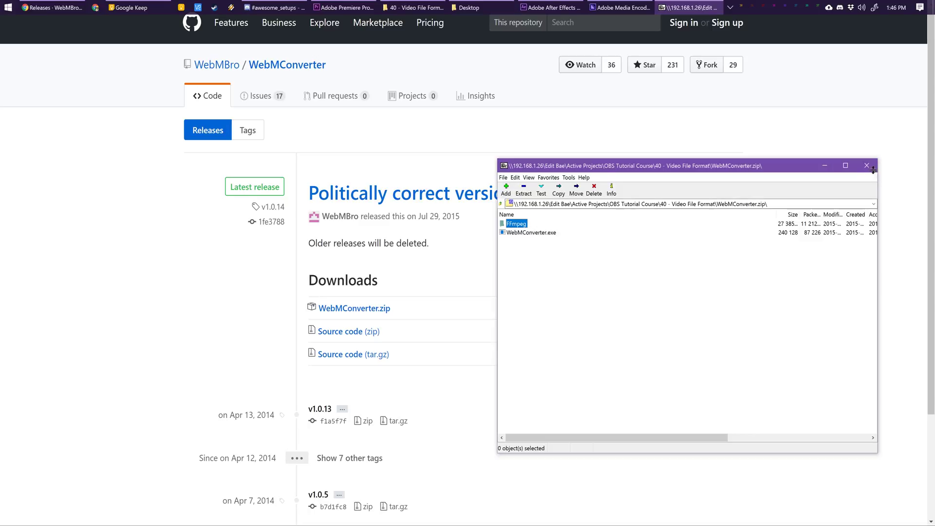
pyautogui.click(647, 106)
pyautogui.press('F11')
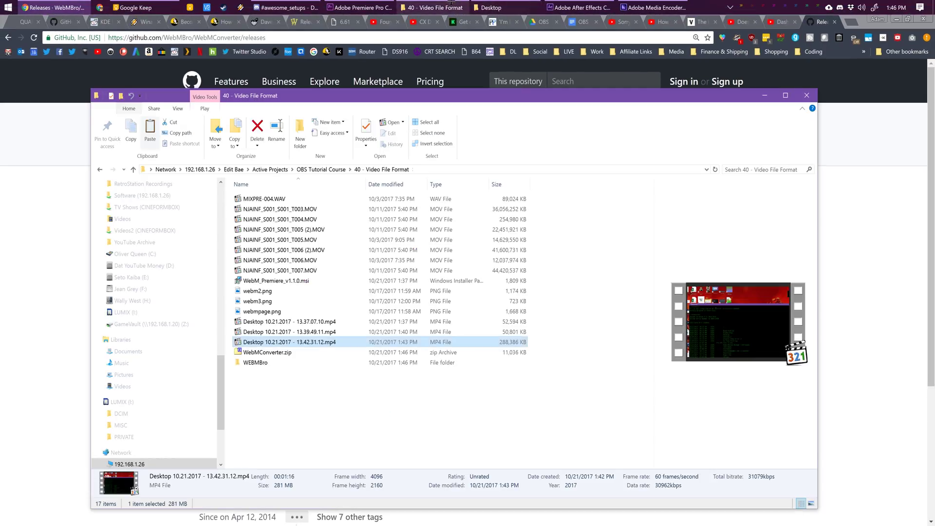
# Launch WebMConverter.exe from the extracted WEBMBro folder.
pyautogui.doubleClick(248, 360)
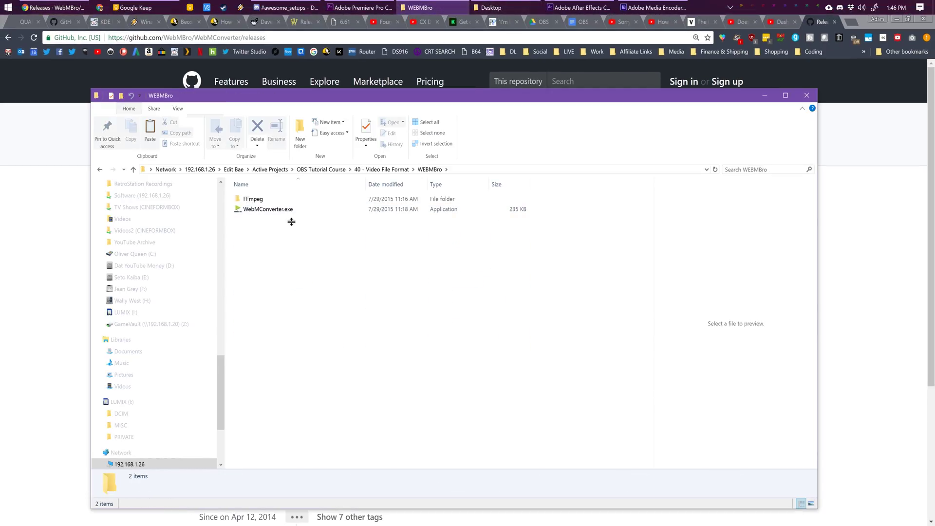
pyautogui.doubleClick(282, 208)
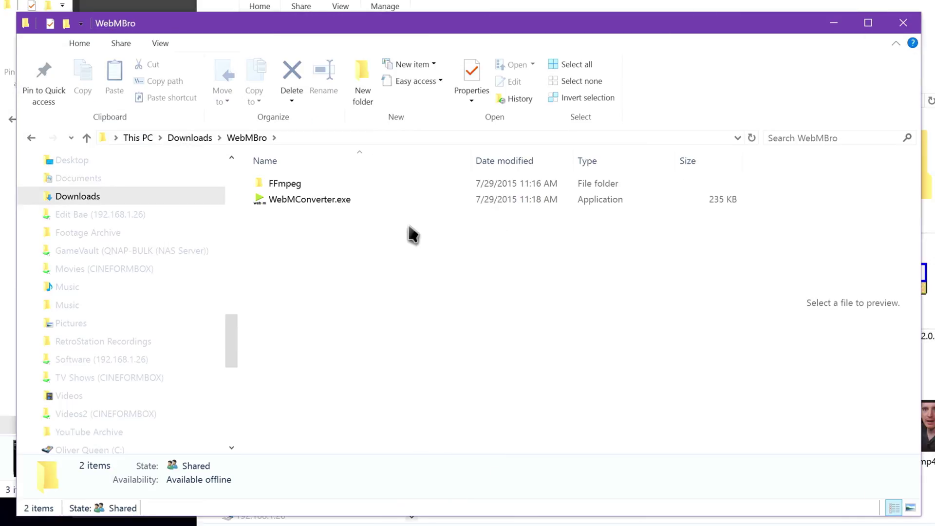
pyautogui.click(328, 204)
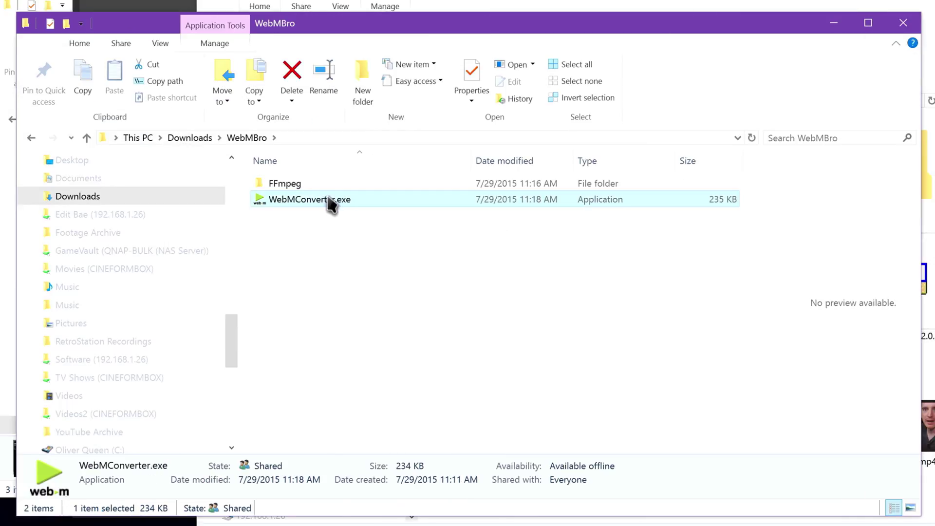
pyautogui.doubleClick(328, 199)
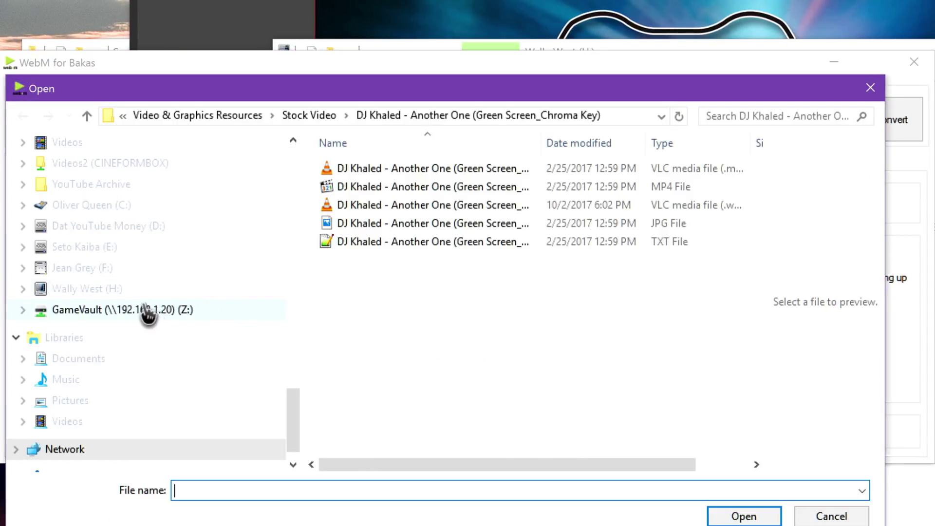
# Pick BRB.mxf from the H: drive as the video to convert.
pyautogui.click(141, 289)
pyautogui.doubleClick(649, 314)
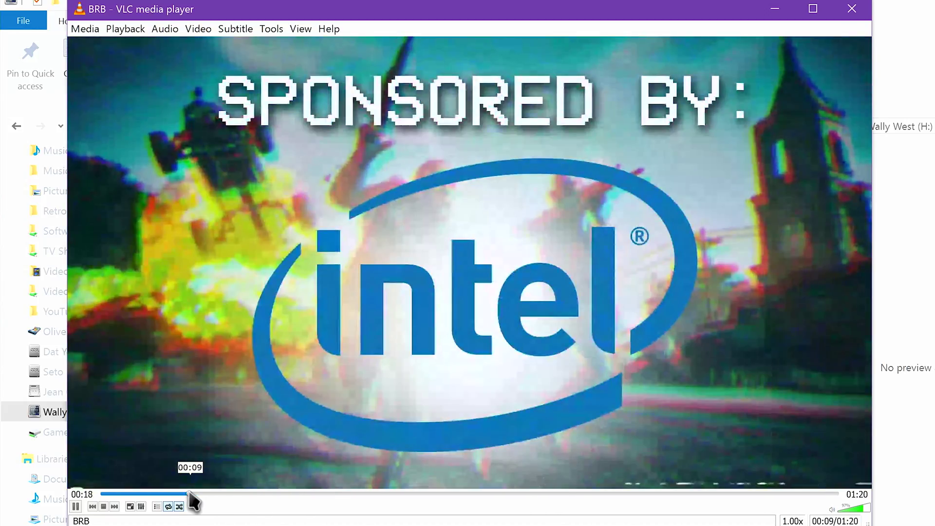
# Rewind the converted BRB video in VLC to 00:09.
pyautogui.moveTo(190, 493); pyautogui.dragTo(180, 493)
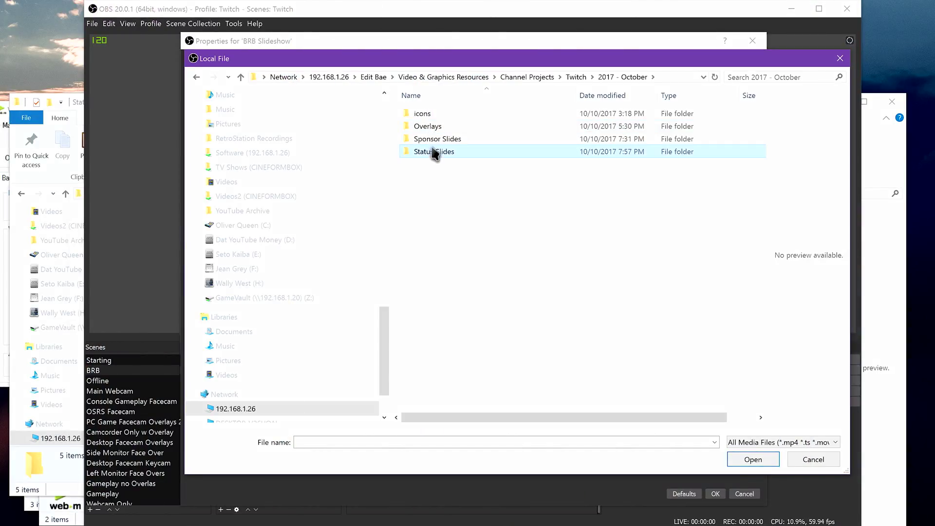
# Load BRB.webm from Status Slides into the BRB Slideshow source and apply it.
pyautogui.doubleClick(435, 152)
pyautogui.doubleClick(429, 113)
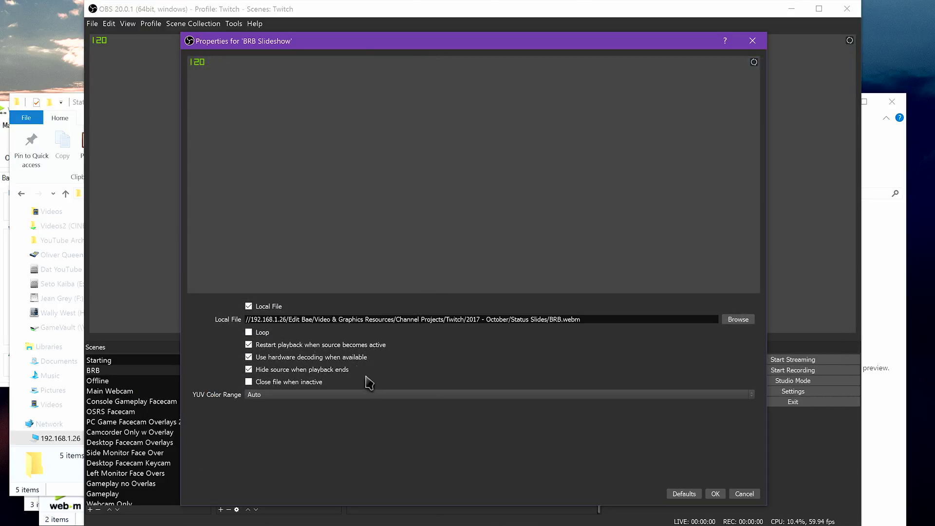
pyautogui.click(723, 496)
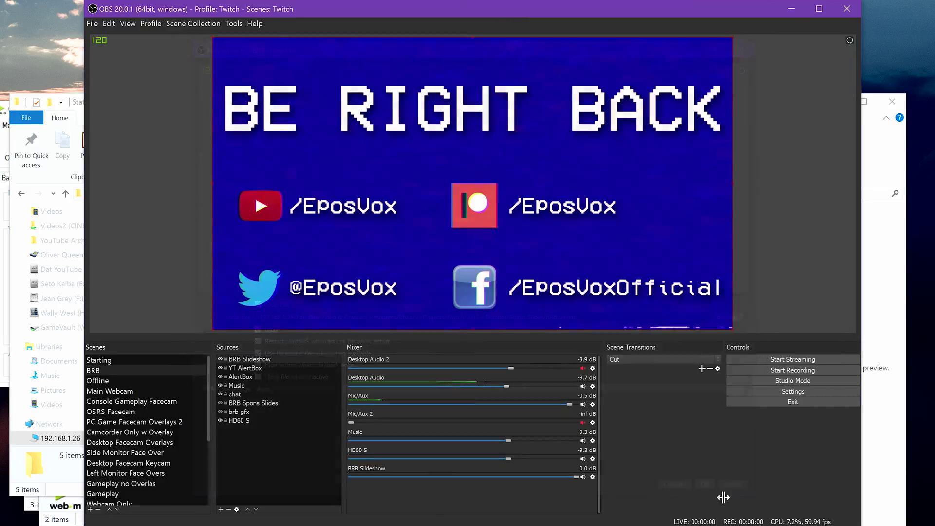